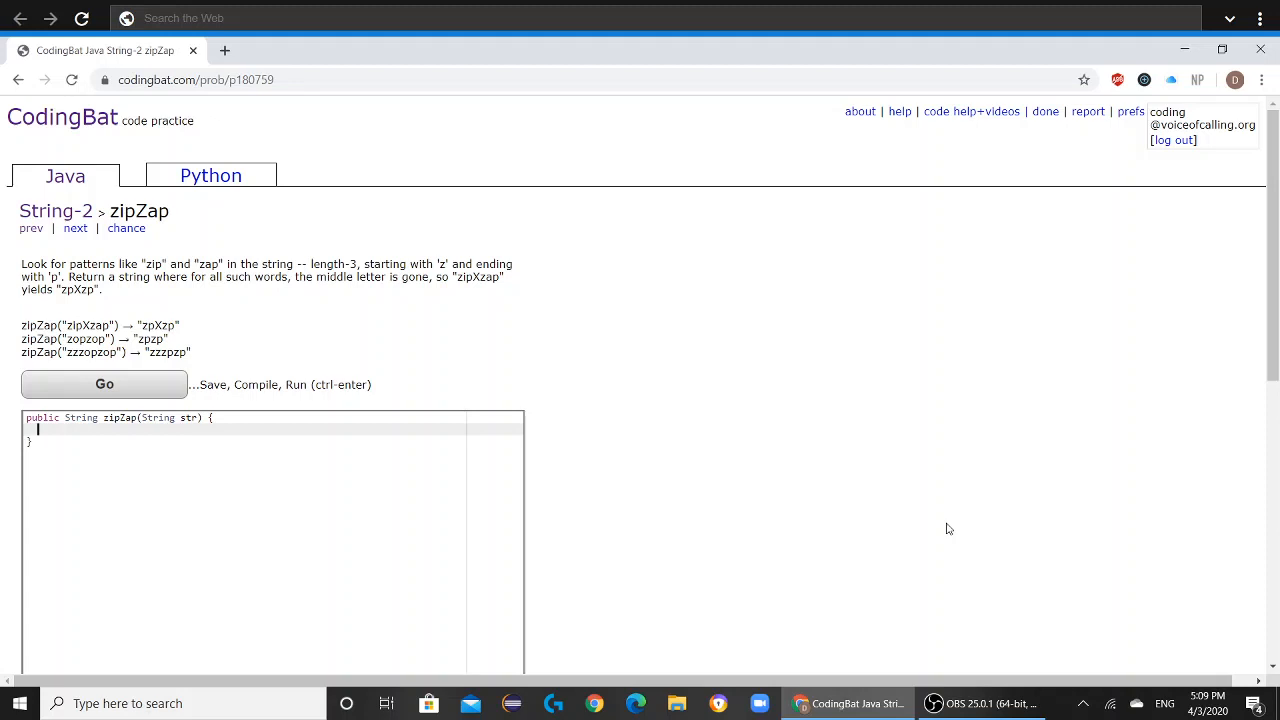
pyautogui.write('in')
pyautogui.write('t ')
pyautogui.write('len ')
pyautogui.write('= ')
pyautogui.write('str')
pyautogui.write('.length')
pyautogui.write('();')
# Step: Declare int len = str.length() and String finalString = "" at the top of zipZap
pyautogui.press('Return')
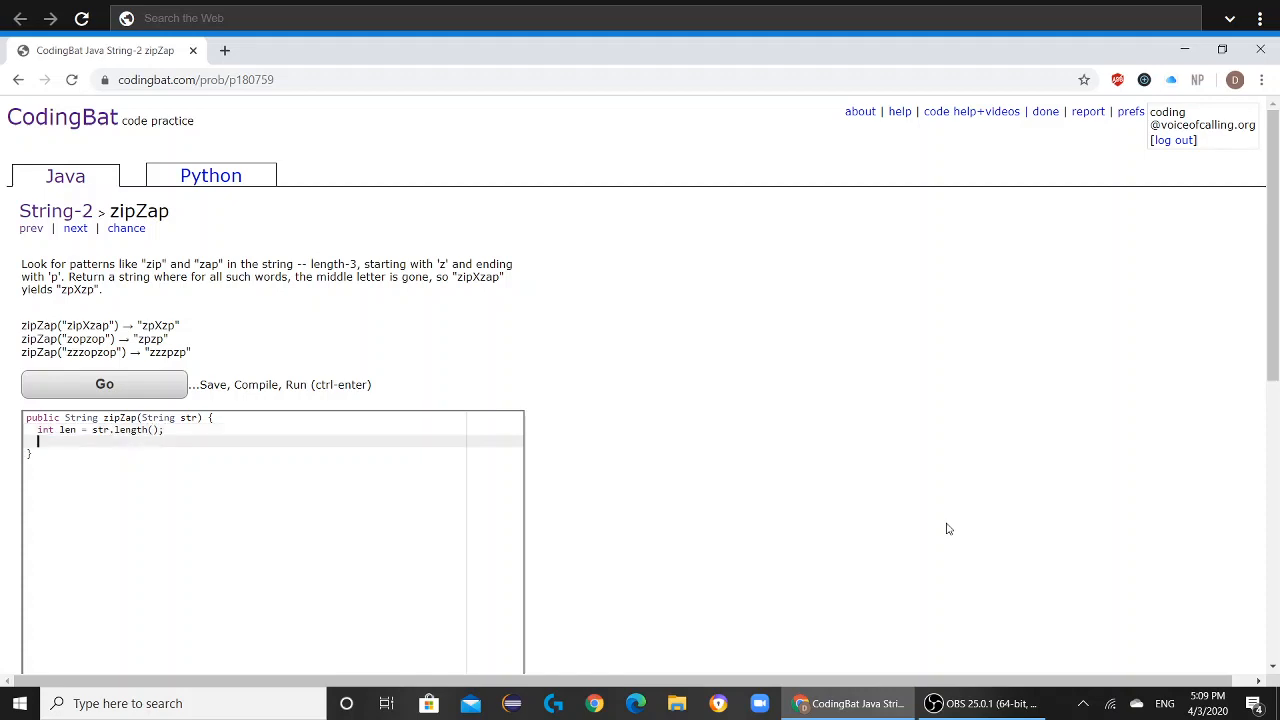
pyautogui.write('String ')
pyautogui.write('final')
pyautogui.write('String=')
pyautogui.write(' ""')
pyautogui.write(';')
pyautogui.press('Return')
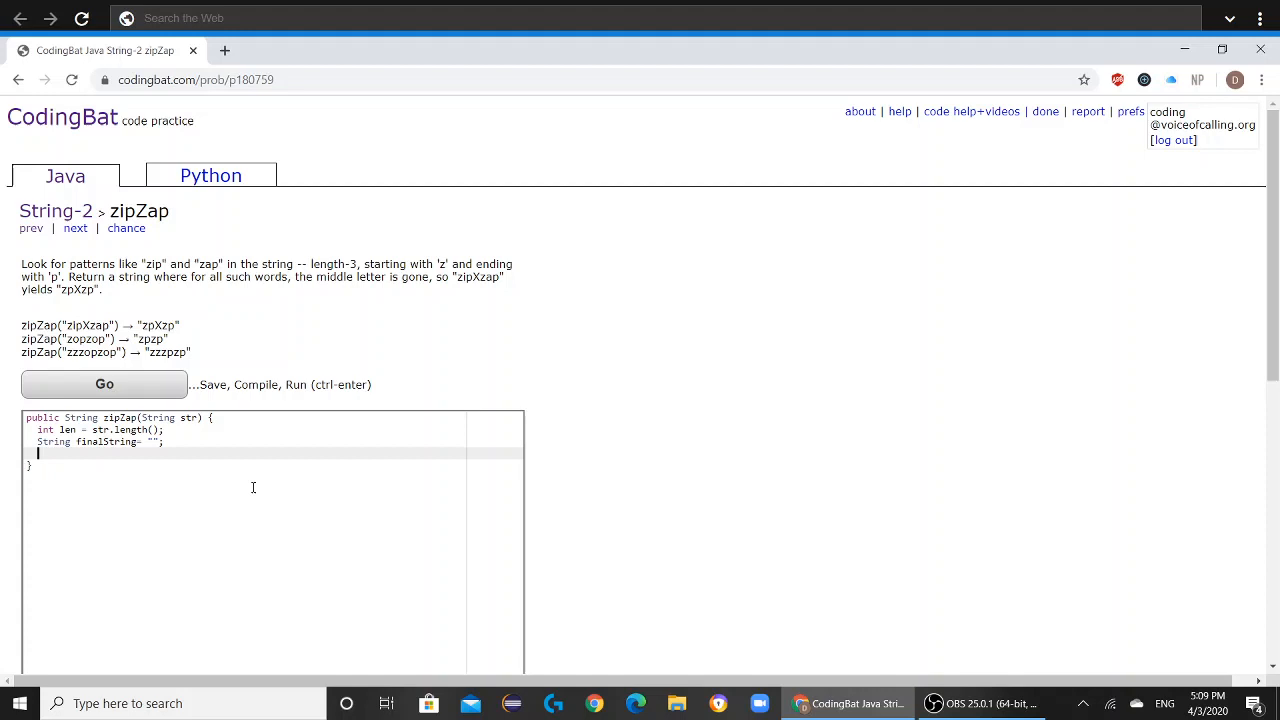
# Step: Write a for loop over str that appends str.substring(i,i+1) to finalString
pyautogui.press('Return')
pyautogui.write('for()')
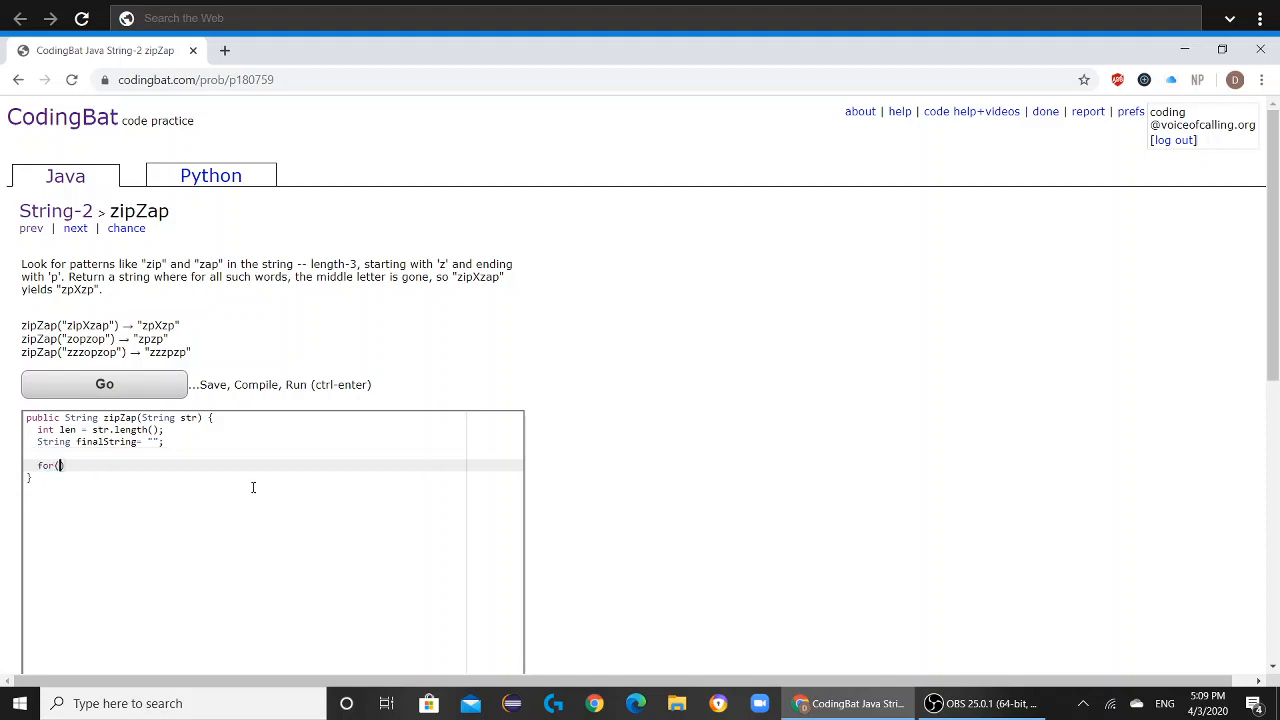
pyautogui.write('int i ')
pyautogui.write('=0')
pyautogui.press('BackSpace')
pyautogui.write('0')
pyautogui.write('; i')
pyautogui.write('<len')
pyautogui.write('; i++')
pyautogui.write('){')
pyautogui.press('Return')
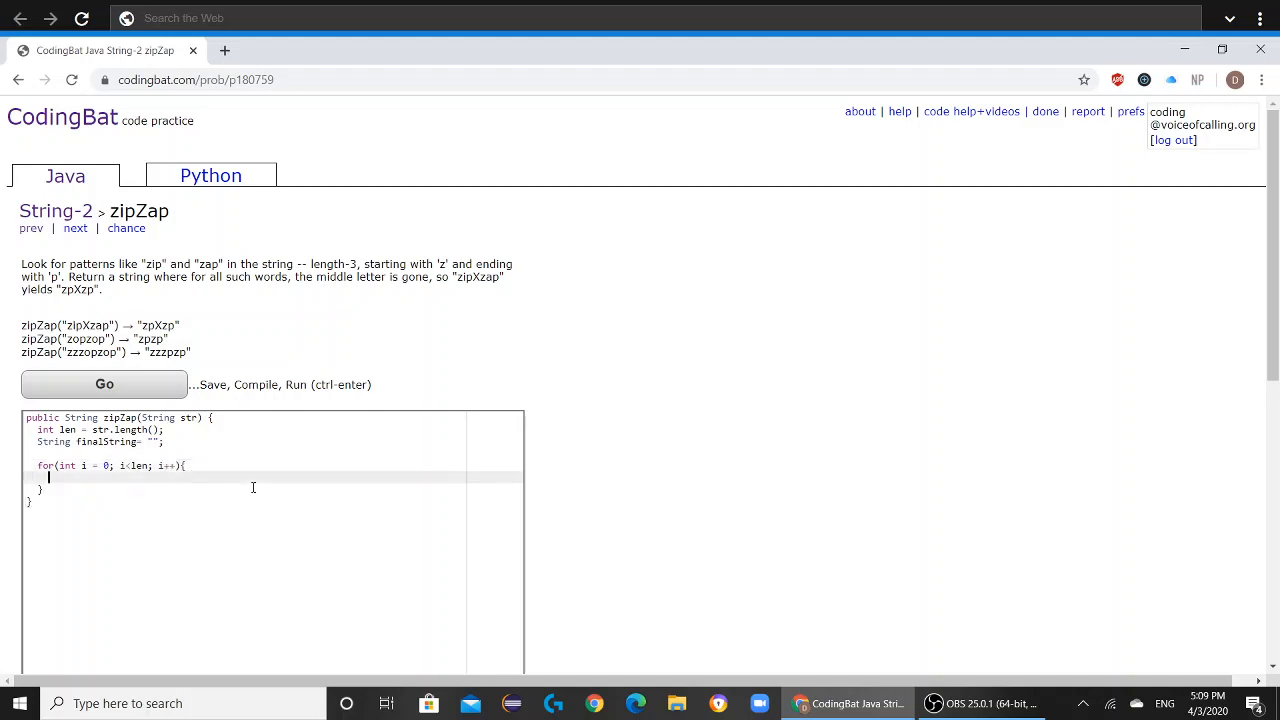
pyautogui.write('finalS')
pyautogui.write('tring ')
pyautogui.write('+= st')
pyautogui.write('r.substring')
pyautogui.write('(i')
pyautogui.write(',i+')
pyautogui.write('1);')
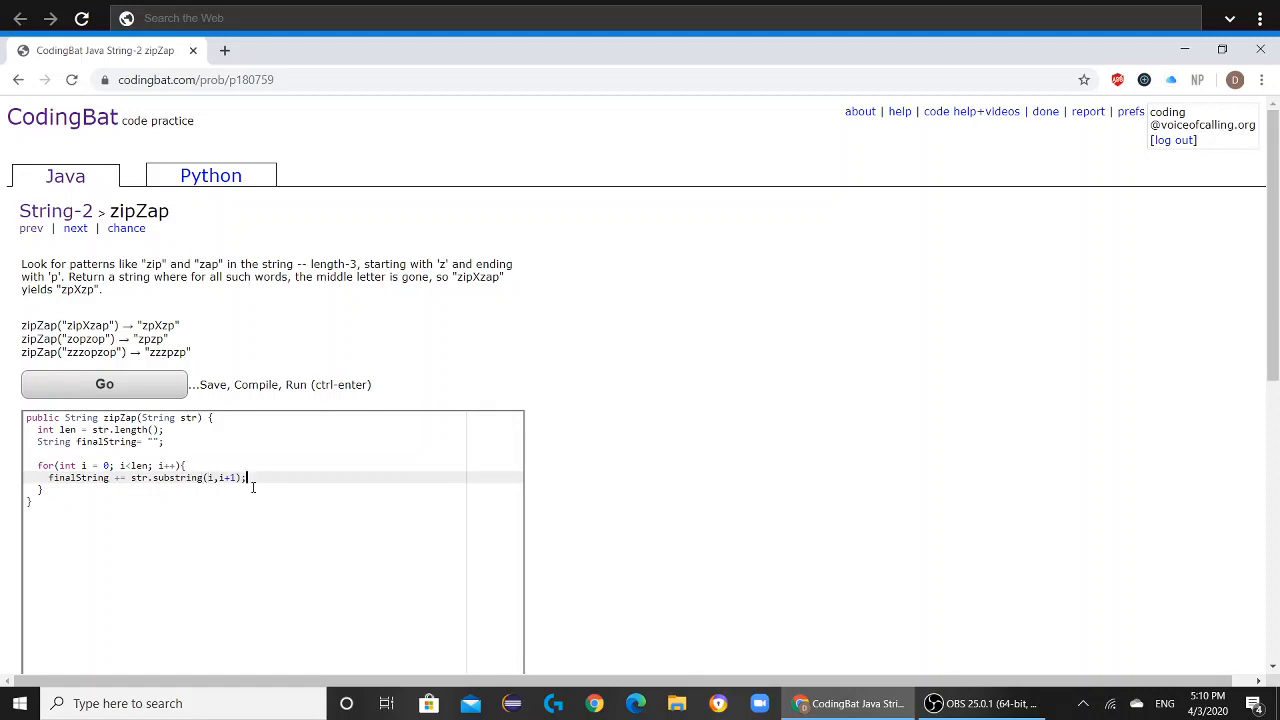
pyautogui.press('Return')
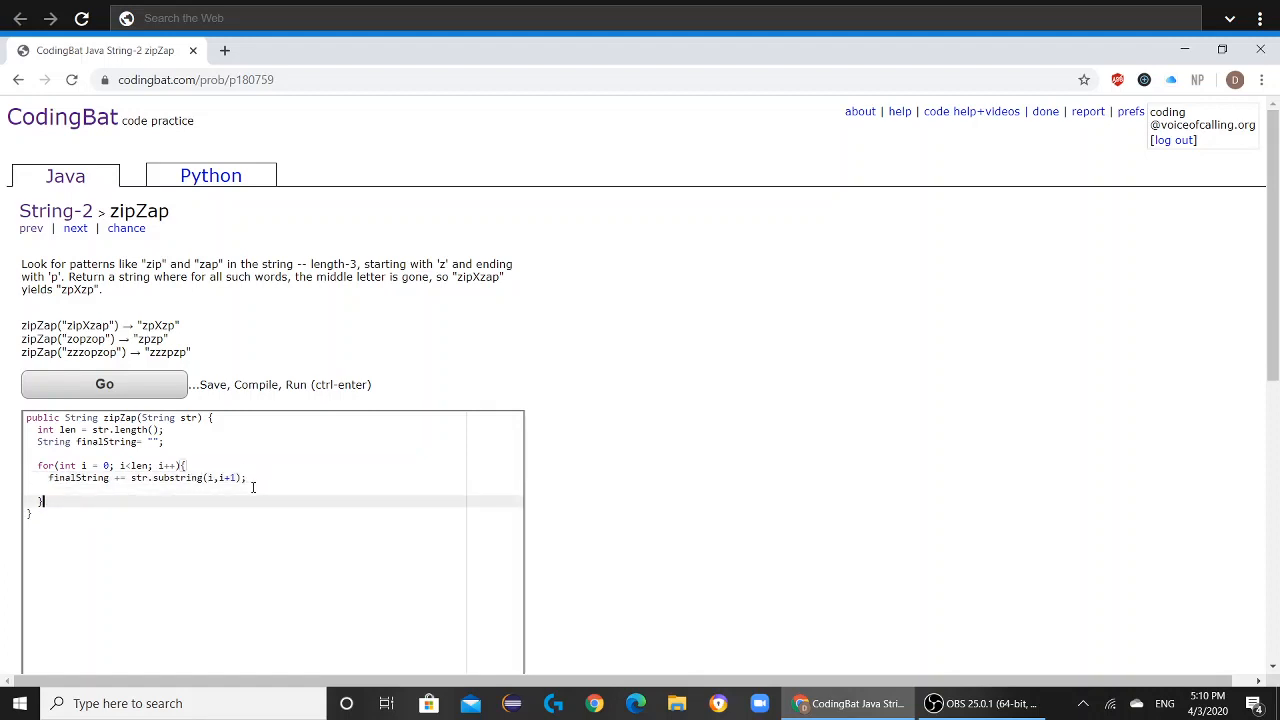
pyautogui.write('if(')
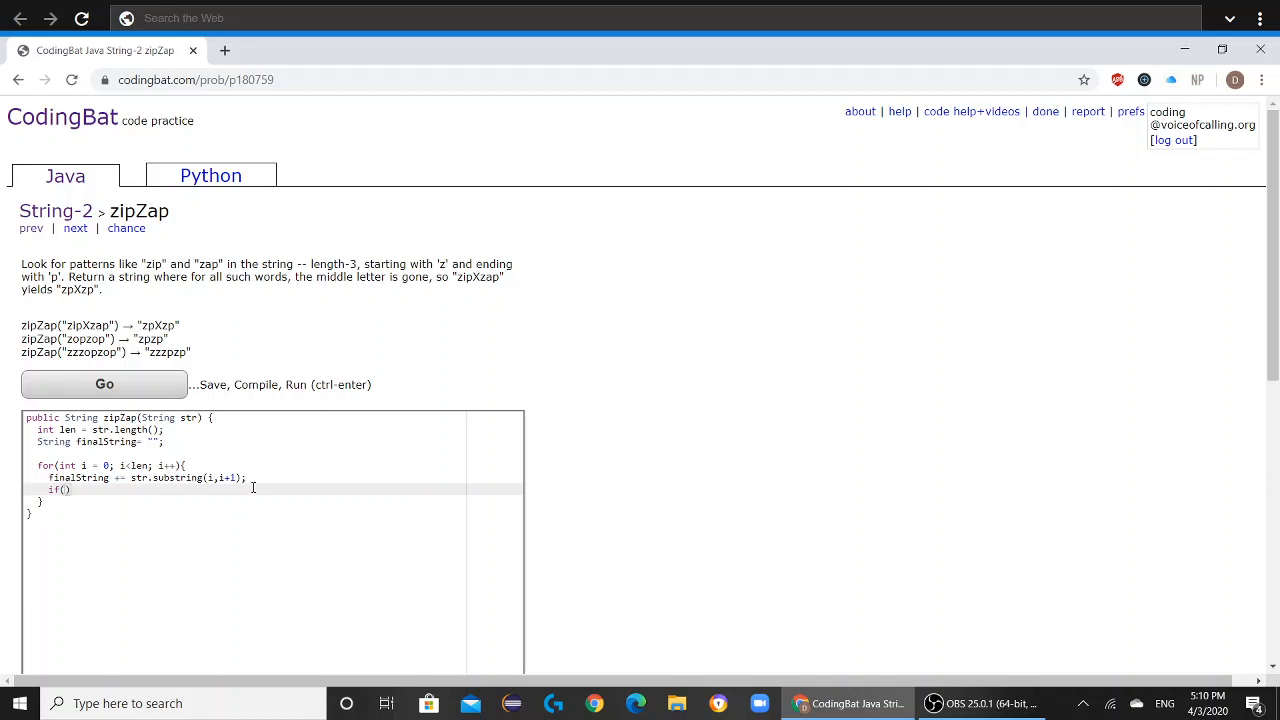
pyautogui.write('i>')
pyautogui.write('0')
pyautogui.write('&&')
pyautogui.write('i<len')
pyautogui.write('-1)')
# Step: Add an if guarding i>0 and i<len-1 that checks str.charAt(i-1)=='z' && str.charAt(i+1)=='p'
pyautogui.press('Left')
pyautogui.press('Left')
pyautogui.press('Left')
pyautogui.press('Left')
pyautogui.press('Left')
pyautogui.press('Left')
pyautogui.press('Left')
pyautogui.press('Left')
pyautogui.press('Left')
pyautogui.press('Left')
pyautogui.press('Left')
pyautogui.press('Left')
pyautogui.press('Left')
pyautogui.press('Left')
pyautogui.press('Right')
pyautogui.press('Right')
pyautogui.press('Right')
pyautogui.press('Right')
pyautogui.press('Down')
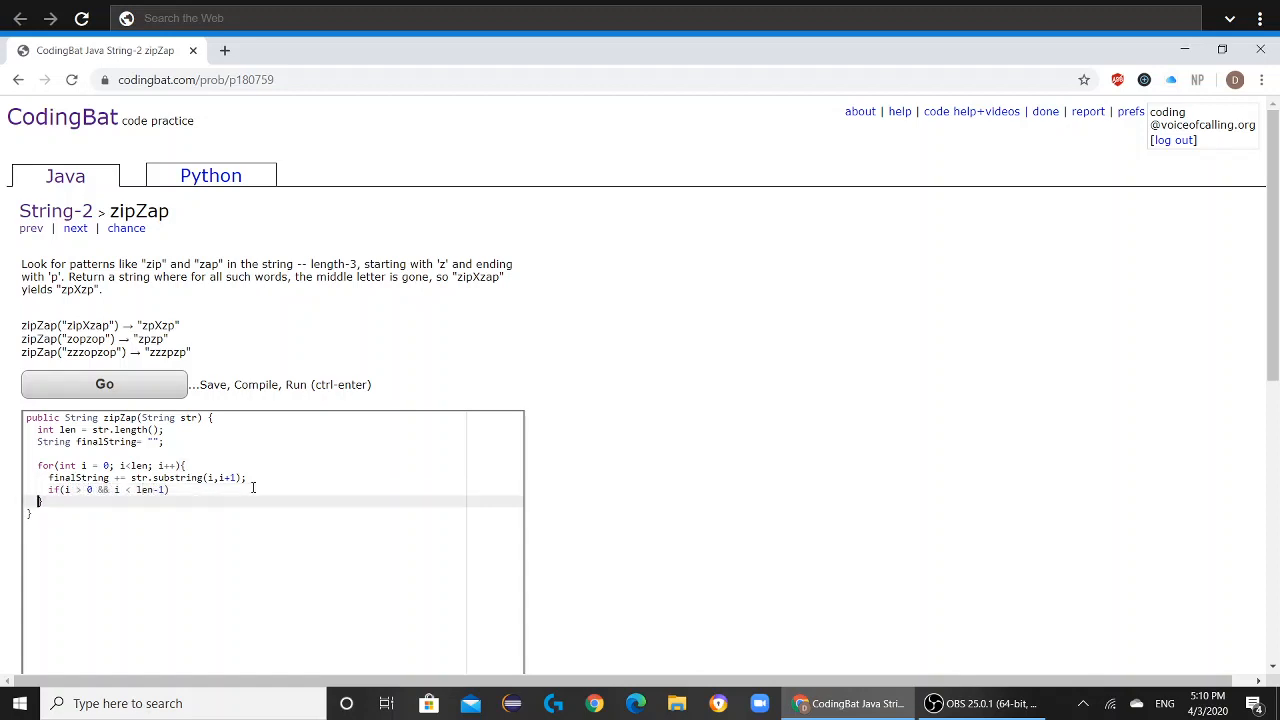
pyautogui.press('Up')
pyautogui.press('End')
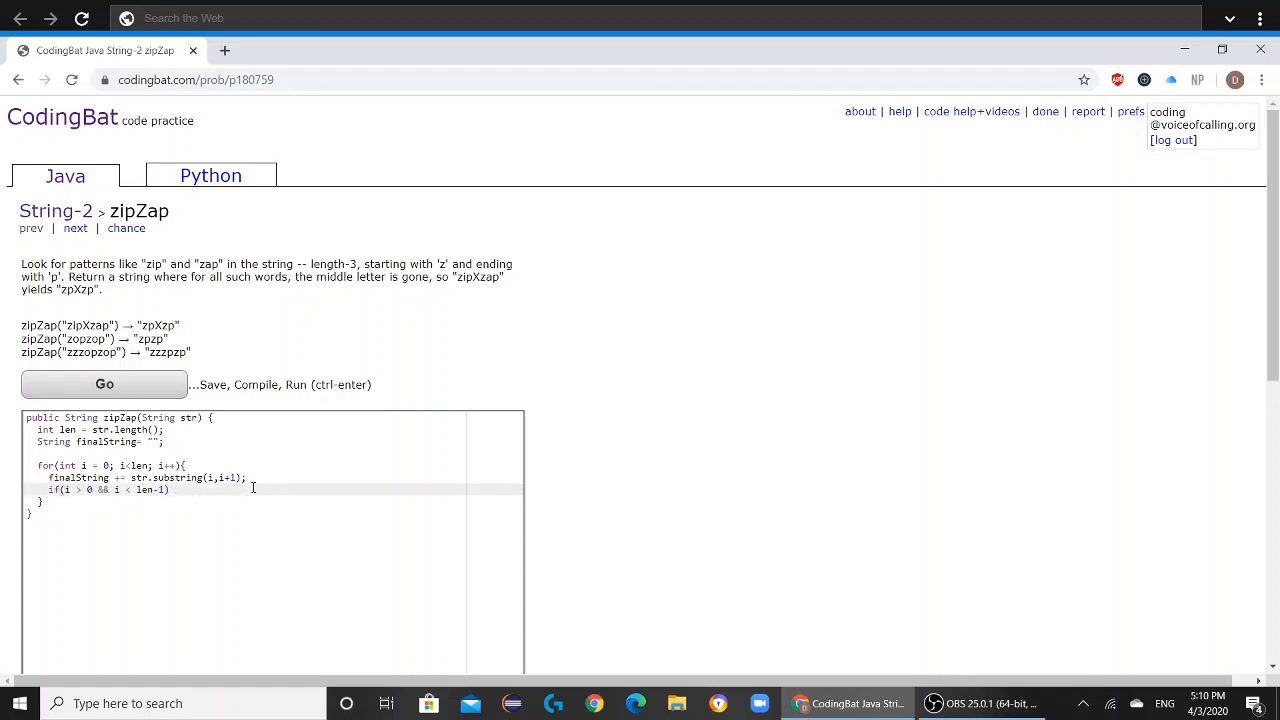
pyautogui.write('{')
pyautogui.press('Return')
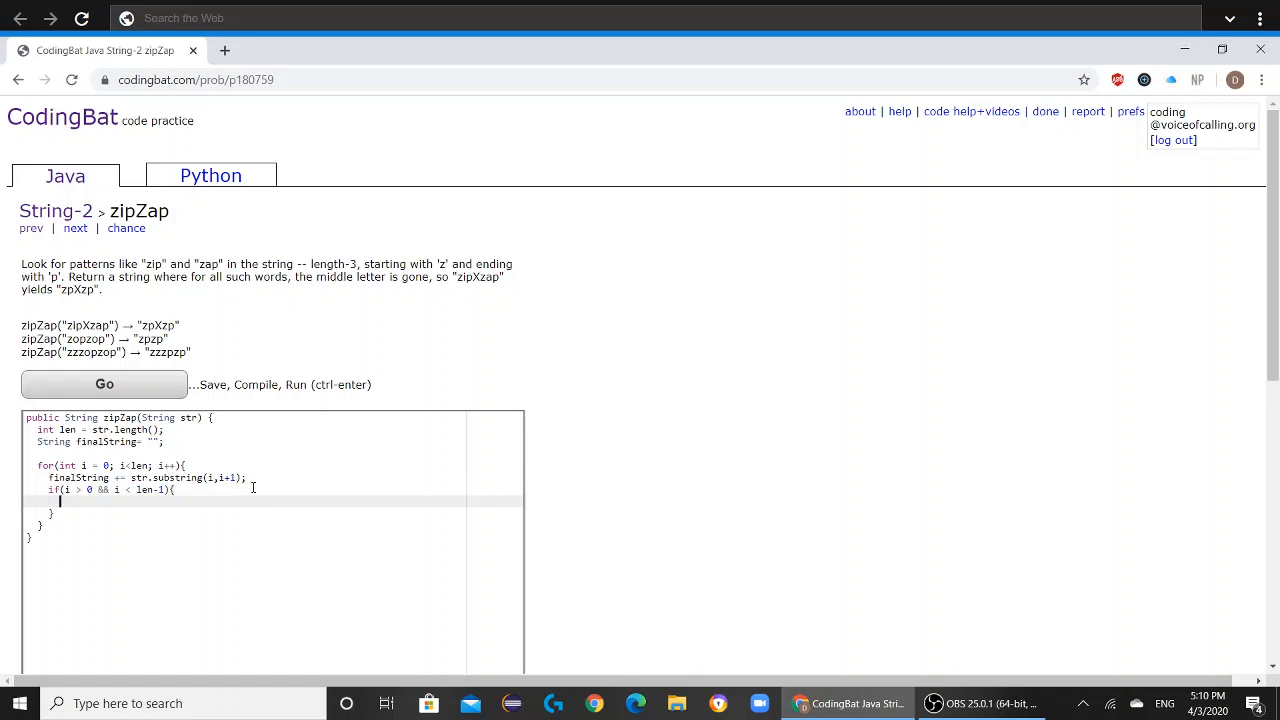
pyautogui.write('if(')
pyautogui.write('str.c')
pyautogui.write('harAt')
pyautogui.write('(')
pyautogui.write('i-')
pyautogui.write('1')
pyautogui.write(')')
pyautogui.write("=='")
pyautogui.write("z' ")
pyautogui.write('&& ')
pyautogui.write('str.charAt')
pyautogui.write('(i')
pyautogui.write('+1')
pyautogui.write(')')
pyautogui.write('==')
pyautogui.write("'p'")
pyautogui.write(')')
# Step: Inside the if, set finalString = finalString.substring(0, finalString.length()-1) to drop the middle letter
pyautogui.press('Return')
pyautogui.write('fi')
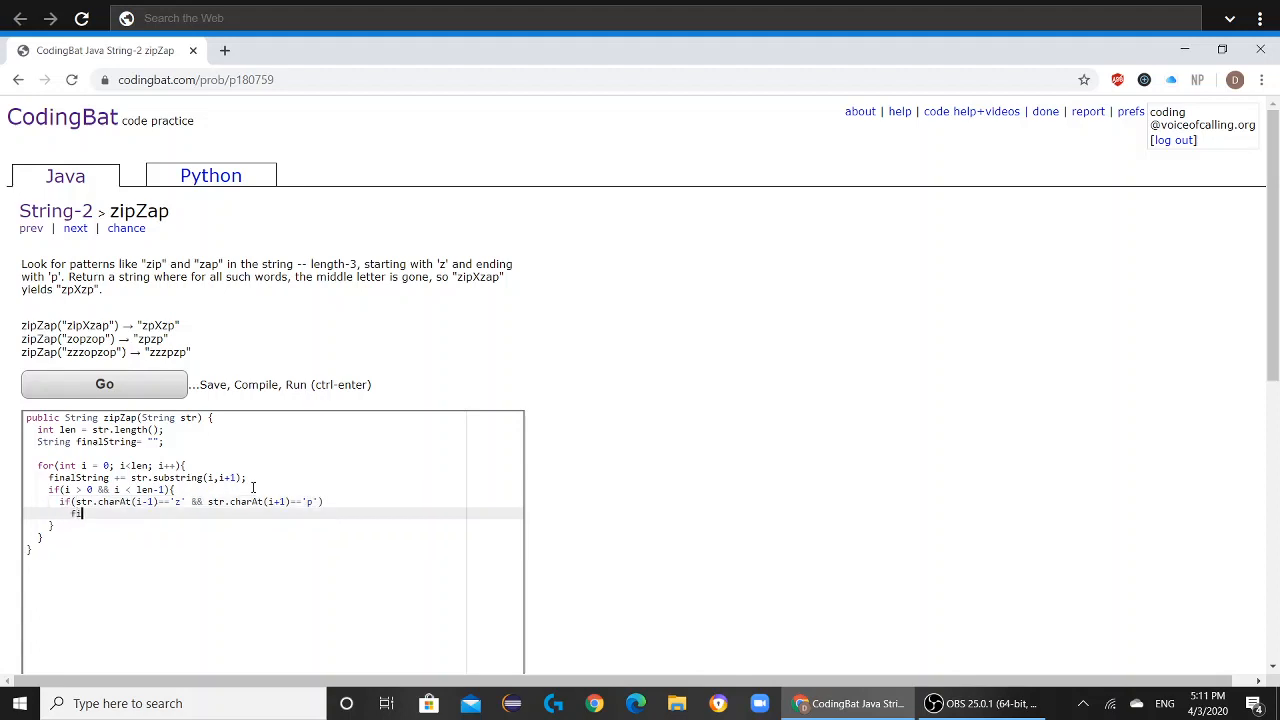
pyautogui.write('nalSt')
pyautogui.write('rin')
pyautogui.press('BackSpace')
pyautogui.press('BackSpace')
pyautogui.press('BackSpace')
pyautogui.press('BackSpace')
pyautogui.press('BackSpace')
pyautogui.write('Str')
pyautogui.write('ing = fi')
pyautogui.write('nalString')
pyautogui.write('.substr')
pyautogui.write('ing(0')
pyautogui.write(')')
pyautogui.write(',fina')
pyautogui.write('lString')
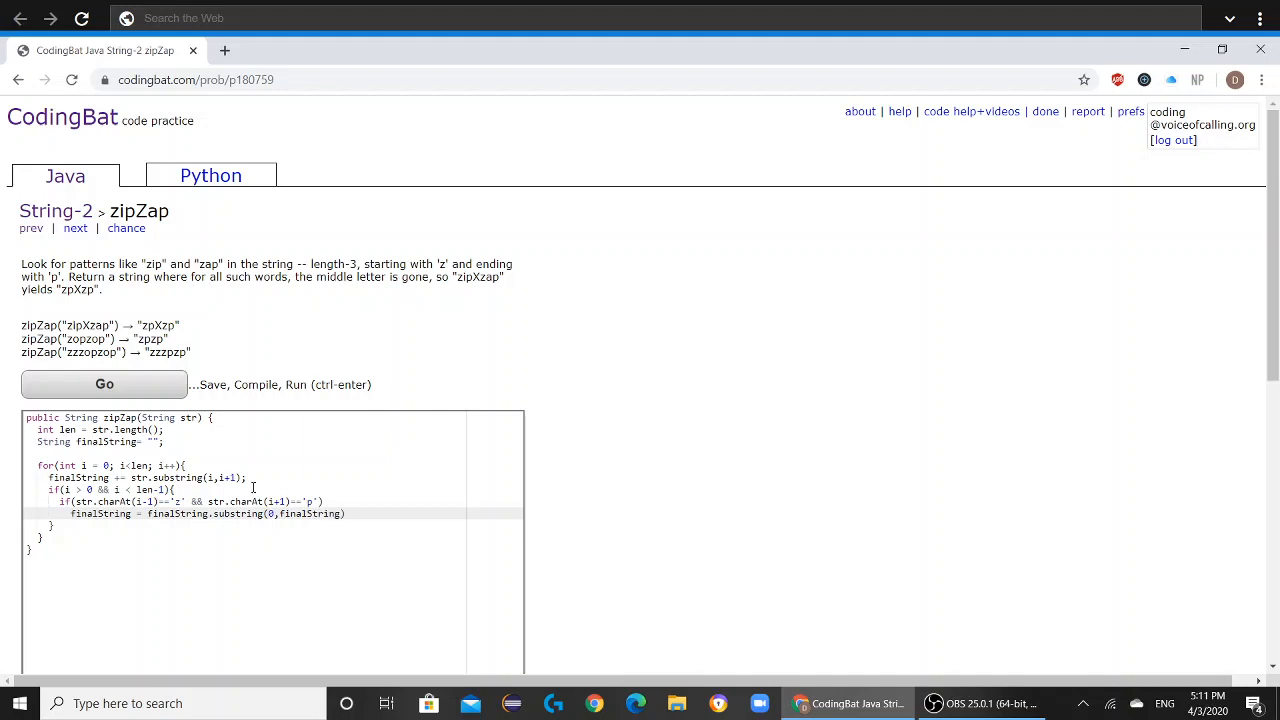
pyautogui.write('.length')
pyautogui.write('(')
pyautogui.write(')-1')
pyautogui.write(')')
pyautogui.write(';')
pyautogui.press('Down')
pyautogui.press('Return')
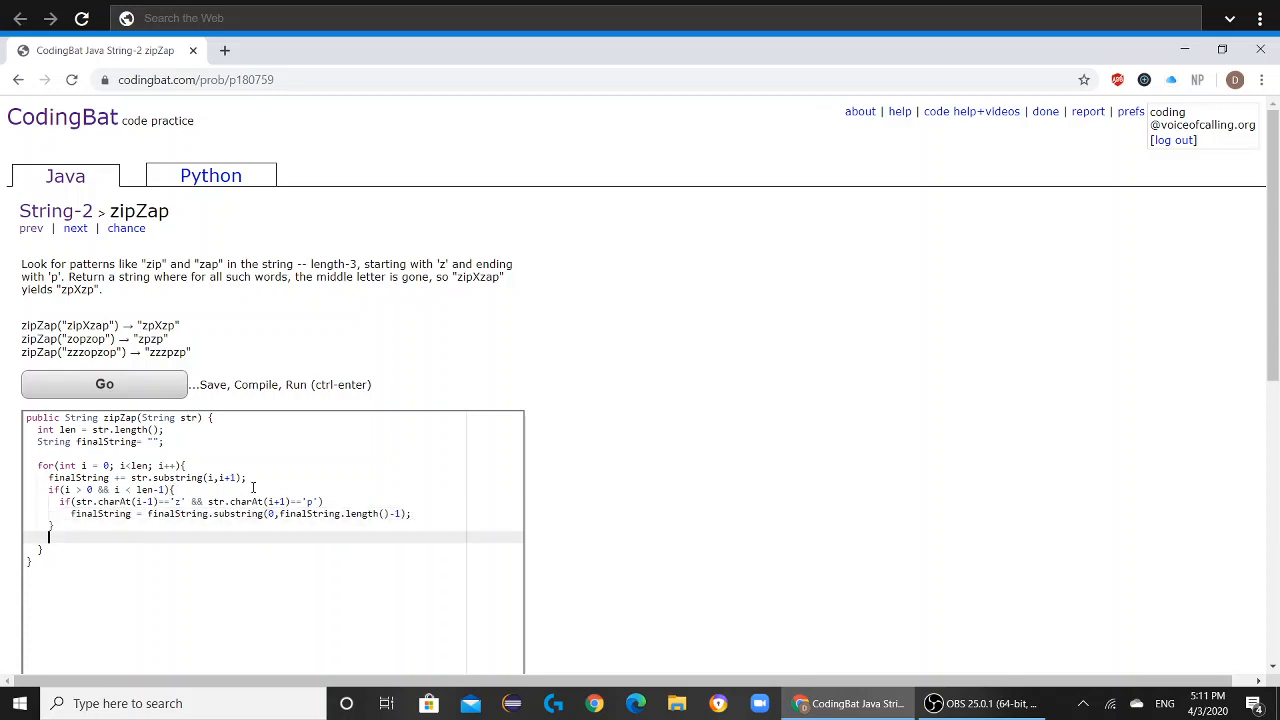
# Step: Return finalString after the loop and run with Go so all tests show OK and All Correct
pyautogui.press('Down')
pyautogui.press('Return')
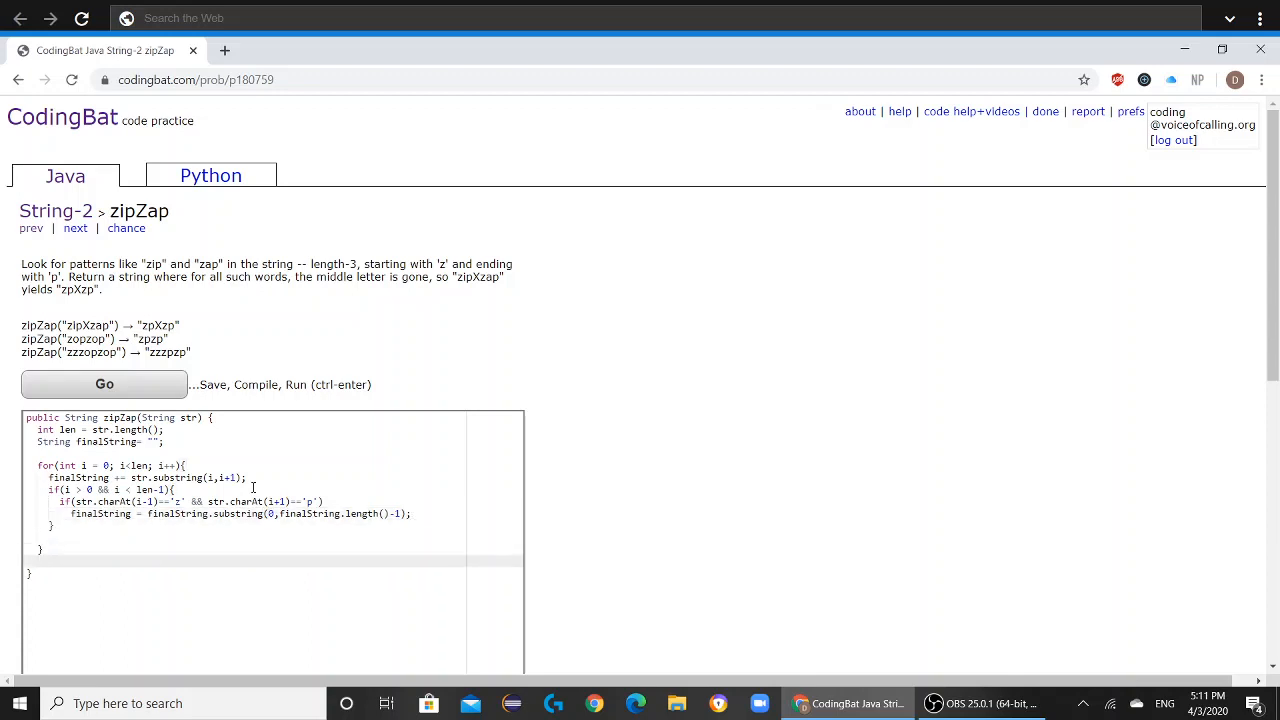
pyautogui.write('return final ')
pyautogui.write('S')
pyautogui.press('BackSpace')
pyautogui.press('BackSpace')
pyautogui.write('S')
pyautogui.write('tring')
pyautogui.write(';')
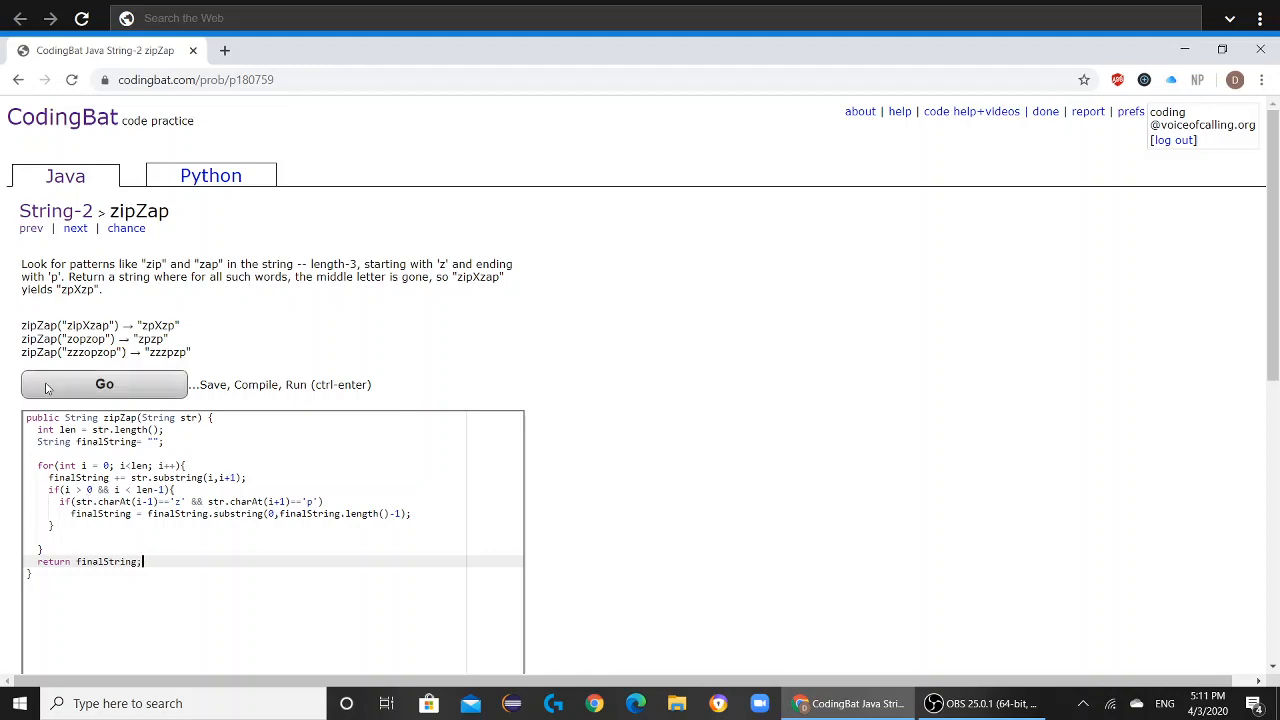
pyautogui.click(46, 388)
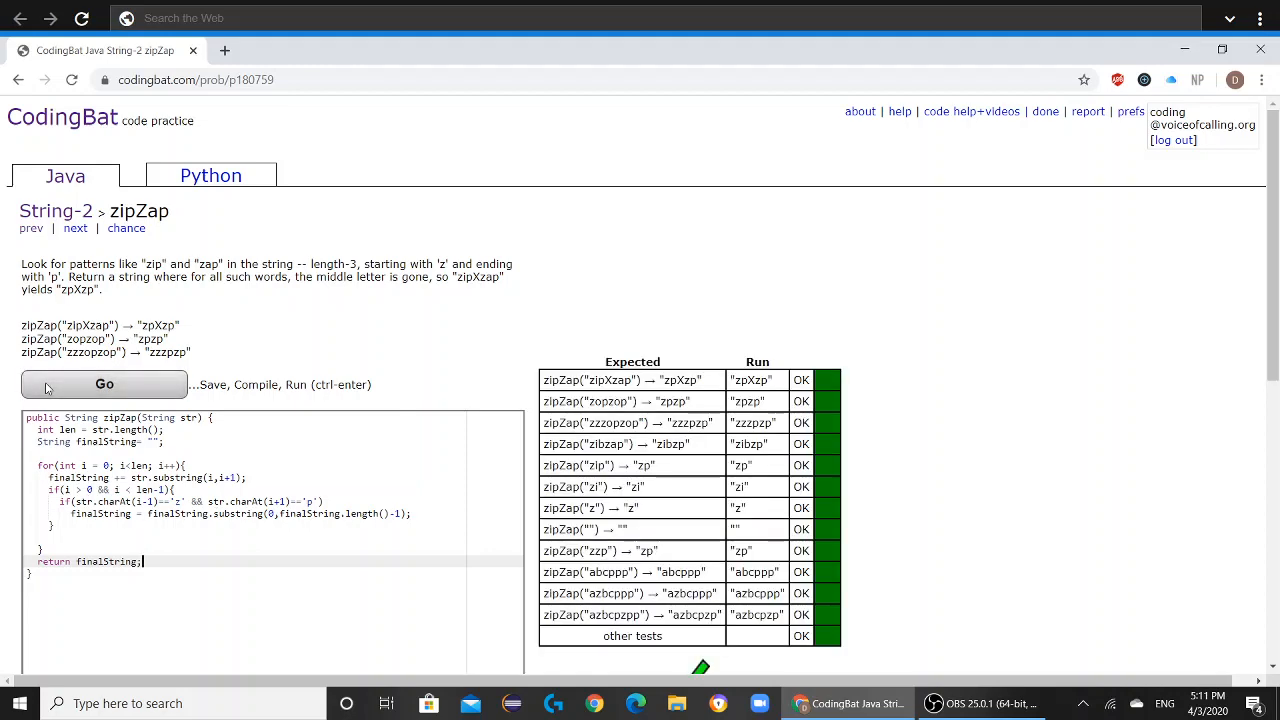
pyautogui.scroll(-1, 336, 514)
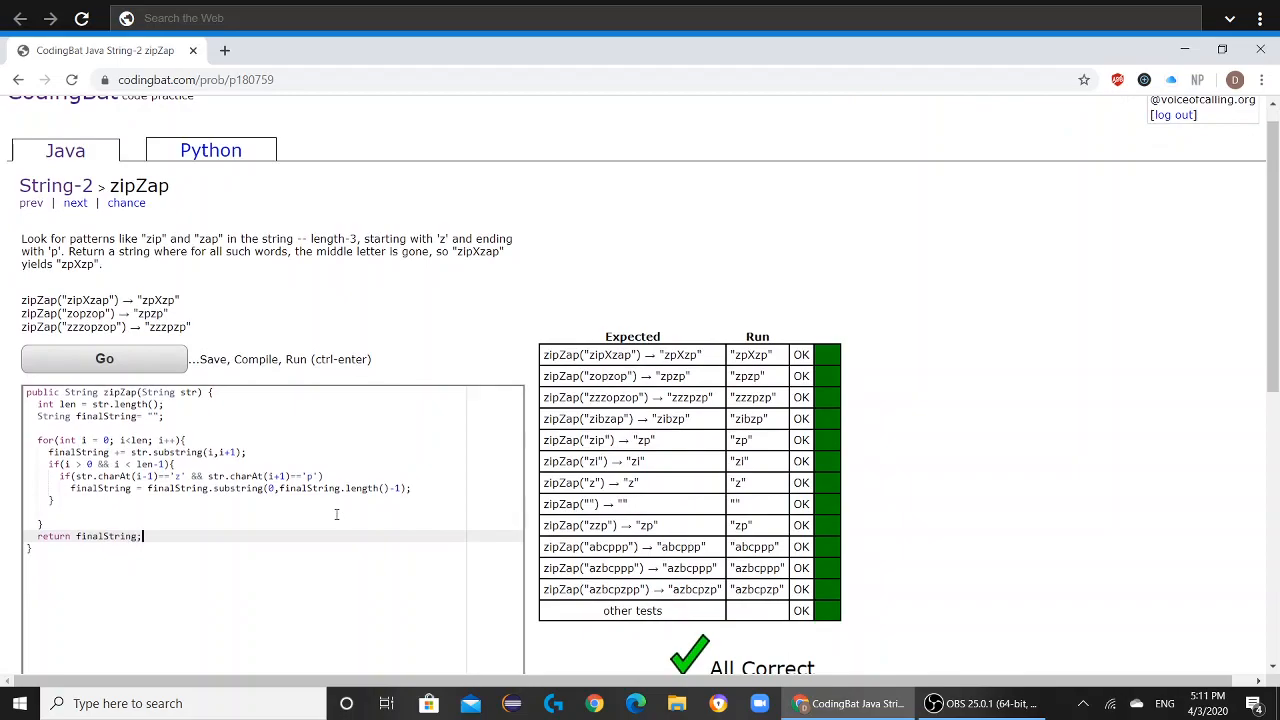